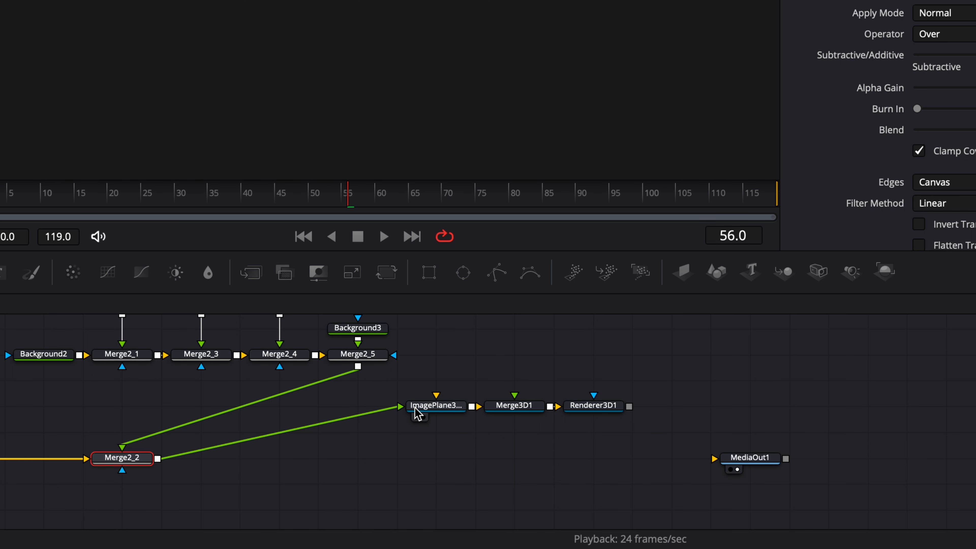
- Connect Renderer3D1 to MediaOut1 and move the ImagePlane3D, Merge3D1 and Renderer3D1 nodes into line with Merge2_2 and the output
left_click_drag(629, 407, 715, 461)
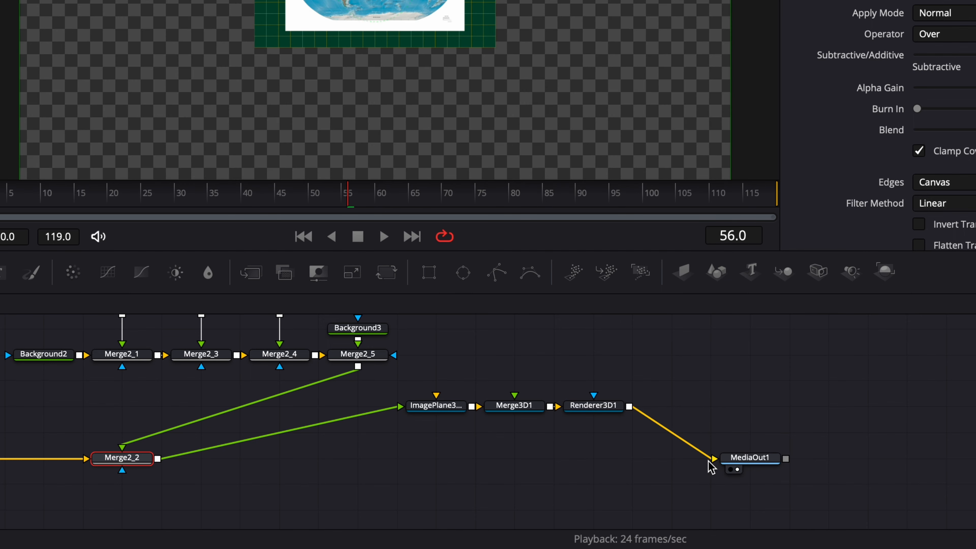
left_click_drag(436, 376, 504, 464)
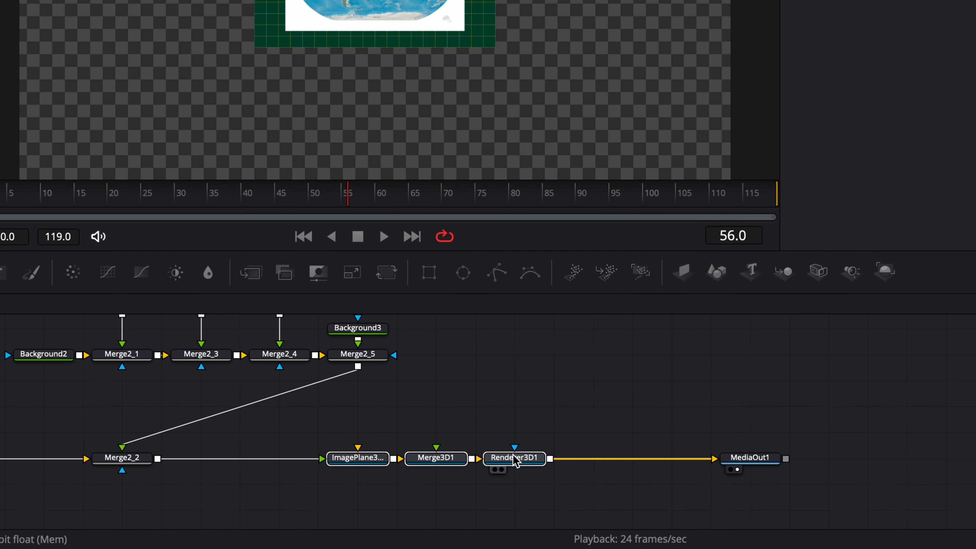
left_click(505, 462)
- Delete the Merge2_2 node so the map branch feeds the existing image plane directly
left_click(131, 466)
left_click(130, 461)
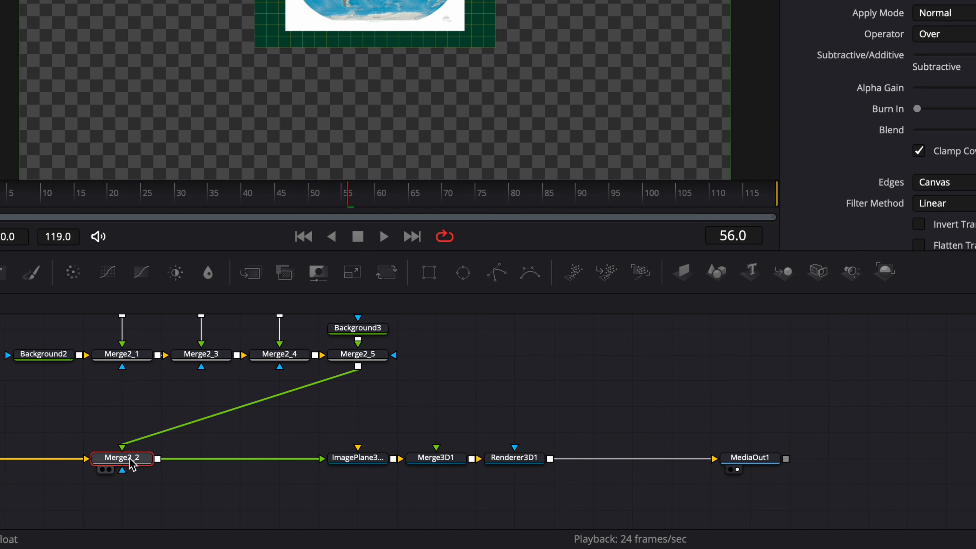
key("Delete")
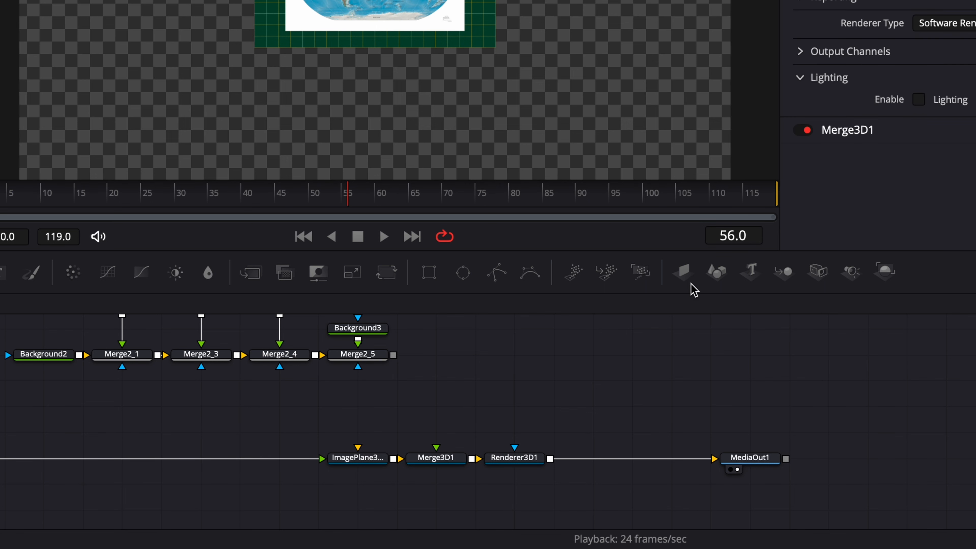
- Add a second ImagePlane3D node fed by Merge2_5 and connect it to Merge3D1, placing Merge3D1 directly beneath it
left_click_drag(688, 277, 491, 359)
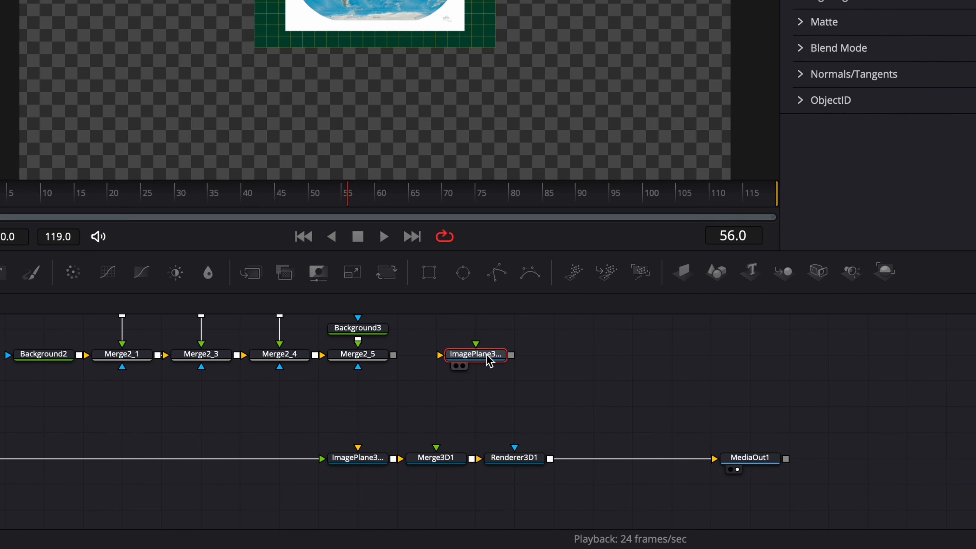
left_click_drag(393, 355, 444, 461)
left_click_drag(567, 495, 422, 434)
left_click_drag(436, 458, 476, 458)
left_click(599, 408)
- Add a Camera3D node connected to Merge3D1 and set its Z translation to 2.04
left_click_drag(819, 274, 480, 520)
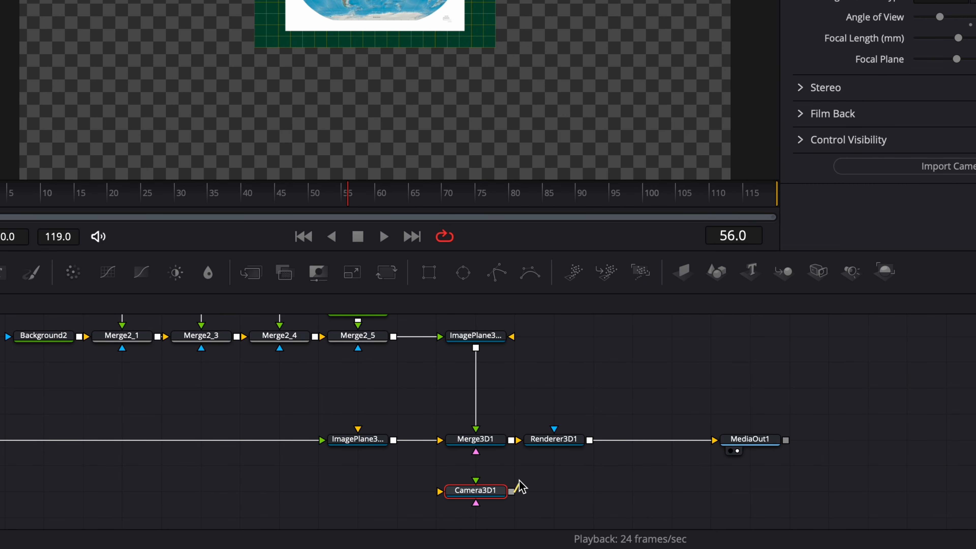
left_click_drag(520, 487, 482, 441)
left_click(827, 85)
left_click_drag(914, 169, 972, 169)
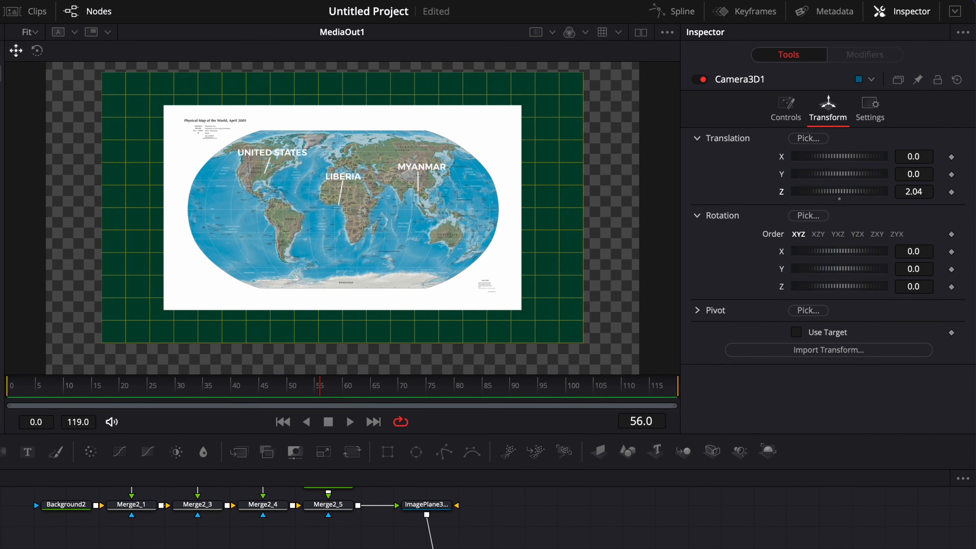
- Show the Merge3D1 scene in a second viewer beside the output and set the camera's Z translation to 1.6
left_click(0, 12)
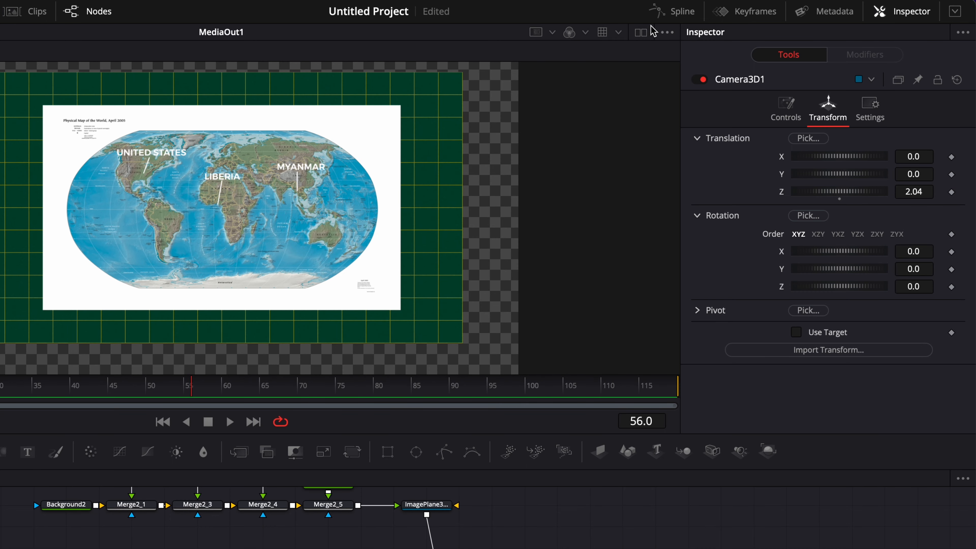
left_click(641, 32)
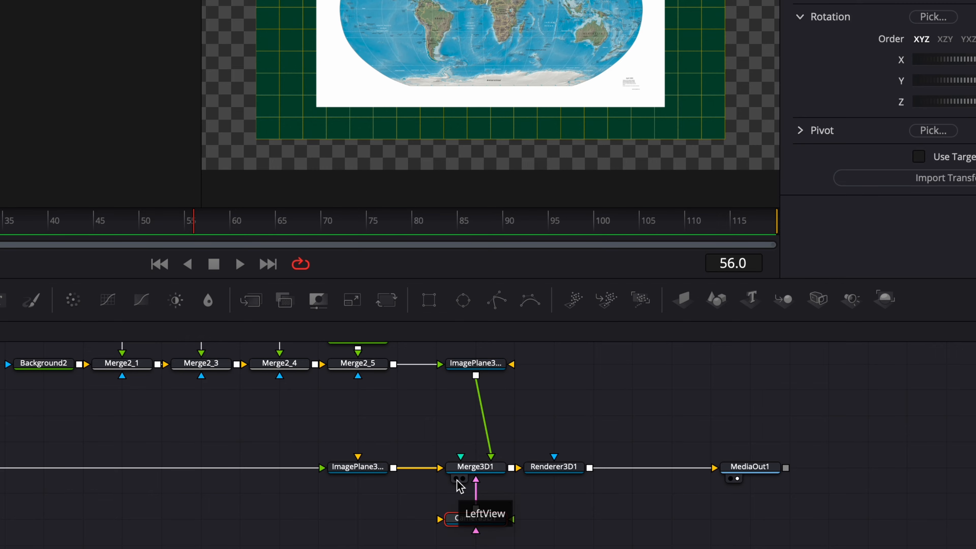
left_click(457, 480)
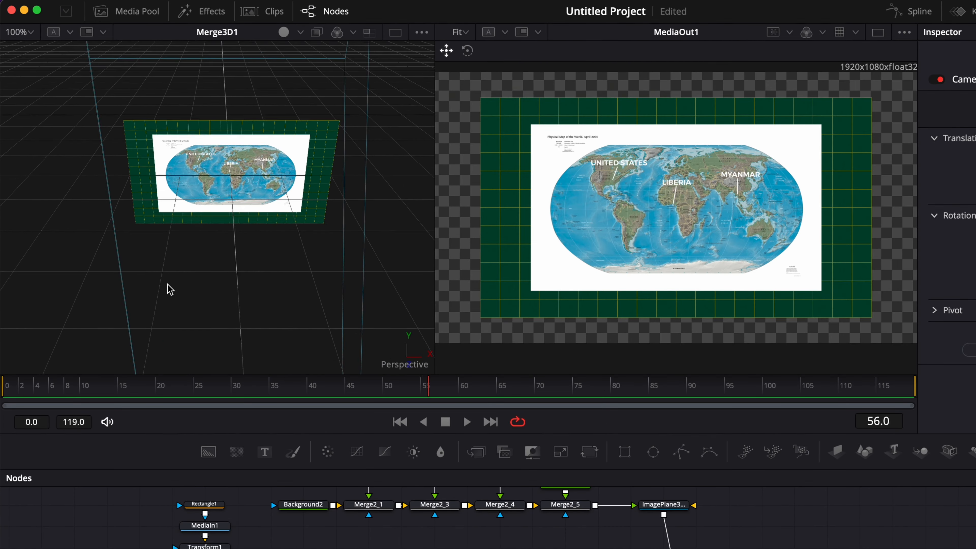
scroll(168, 285, "down", 3)
scroll(168, 284, "up", 3)
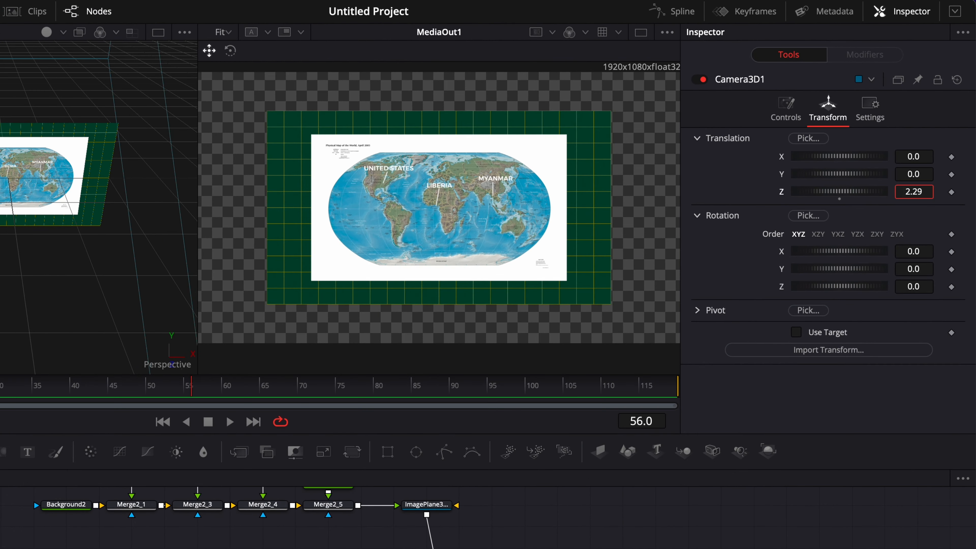
left_click_drag(914, 191, 854, 191)
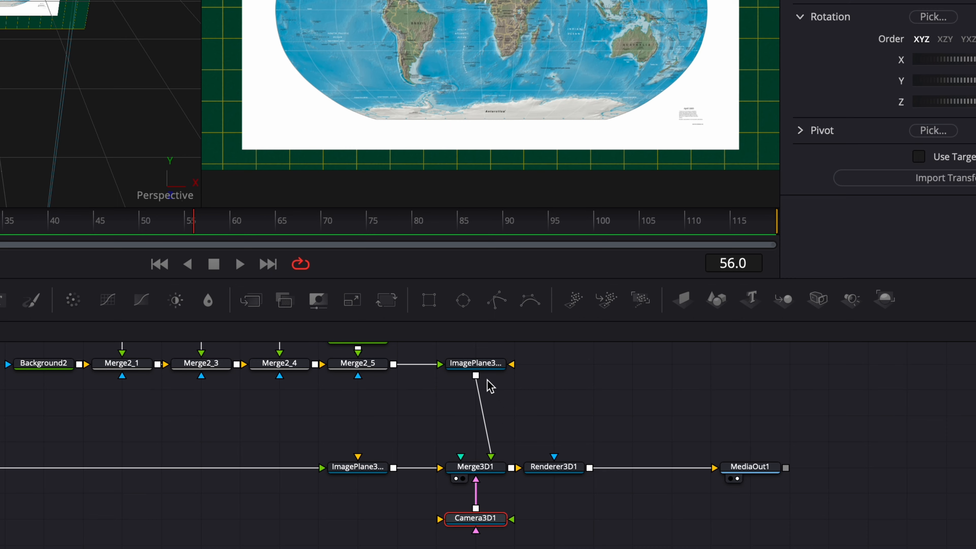
- Try an X rotation of 16.4 on the country-label plane ImagePlane3D2 and clear the rotation value
left_click(419, 506)
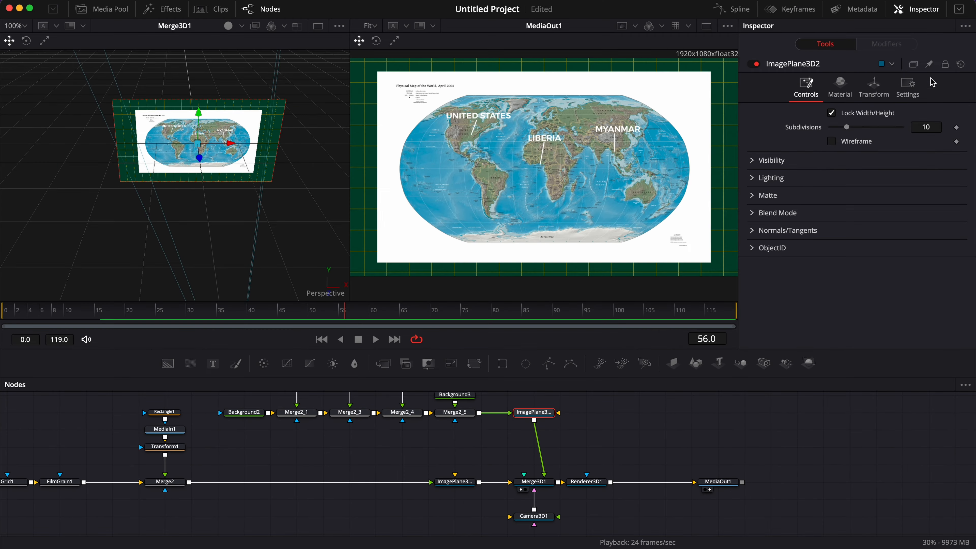
left_click(839, 96)
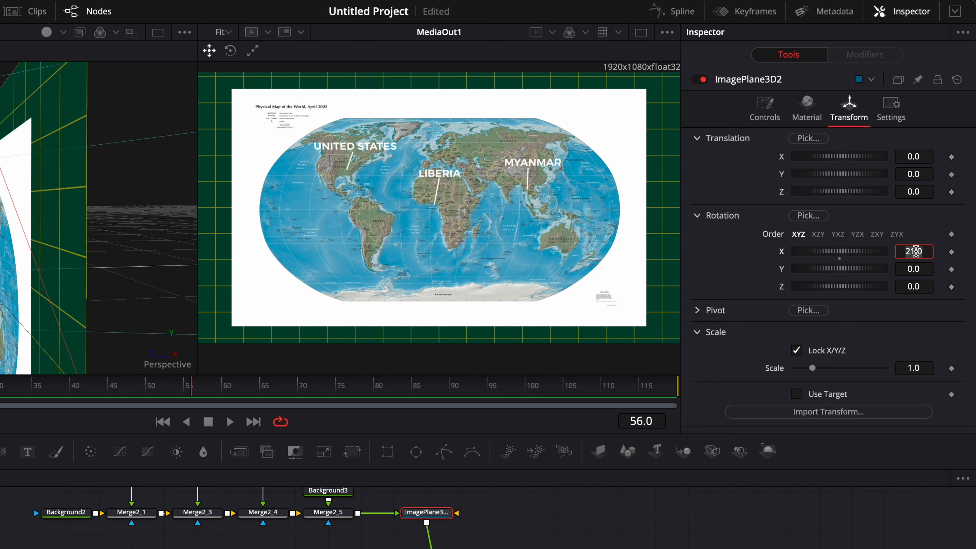
key("Tab")
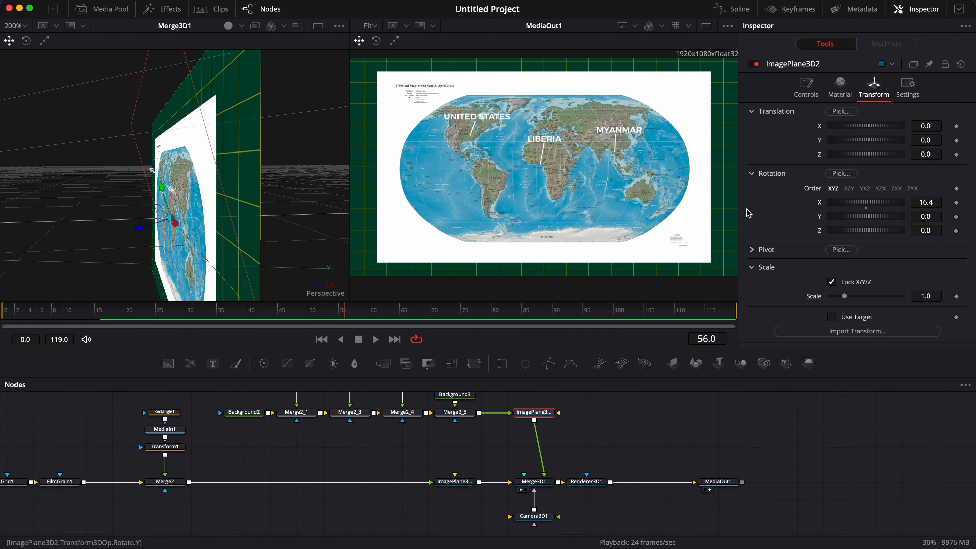
left_click(940, 204)
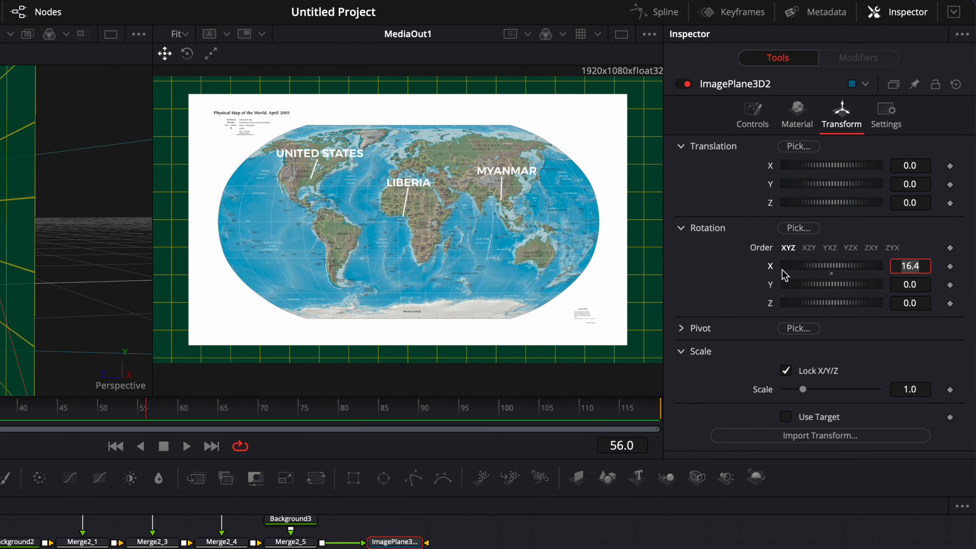
key("BackSpace")
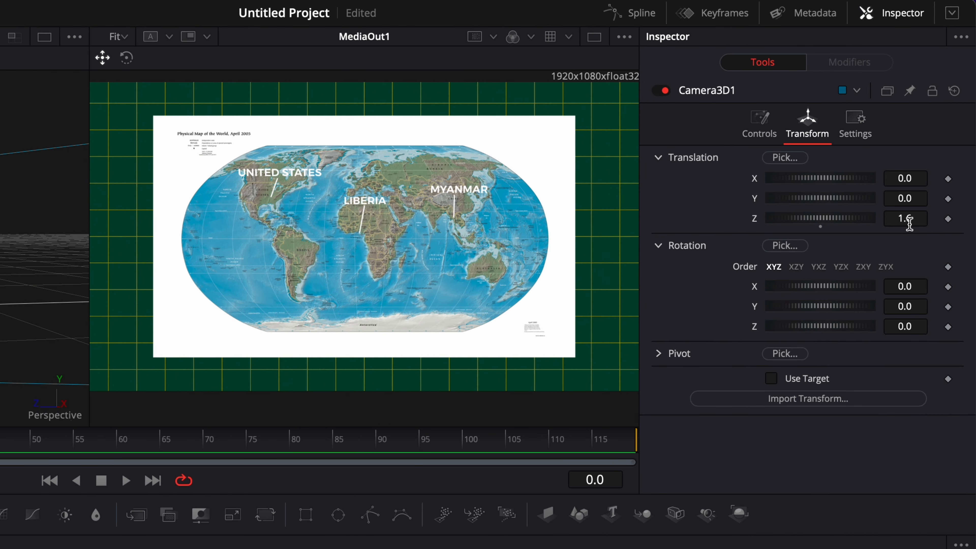
- At frame 0, enable Use Target for the camera and keyframe its Translation and Target X, Y and Z values
mouse_move(901, 219)
left_mouse_down()
mouse_move(916, 219)
mouse_move(900, 219)
left_mouse_up()
left_click(772, 379)
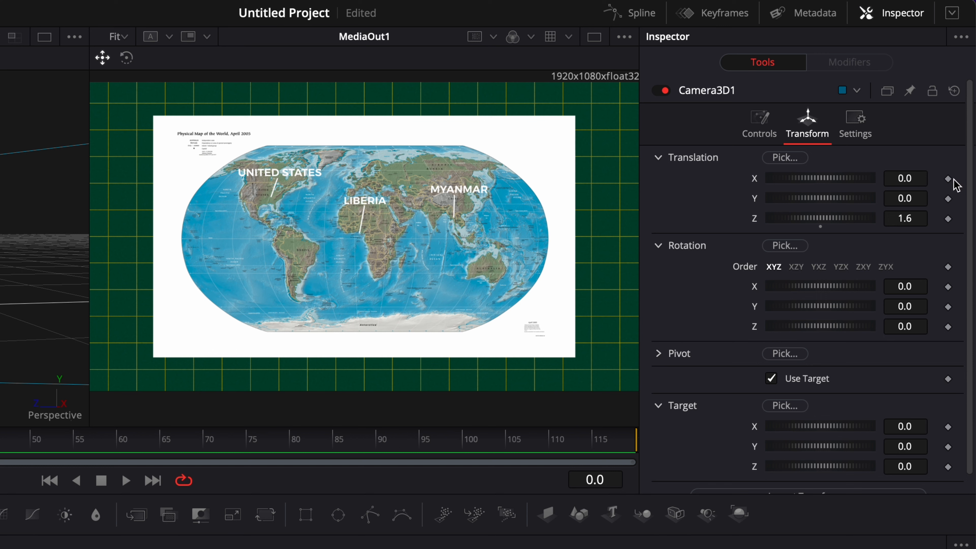
left_click(948, 178)
left_click(948, 198)
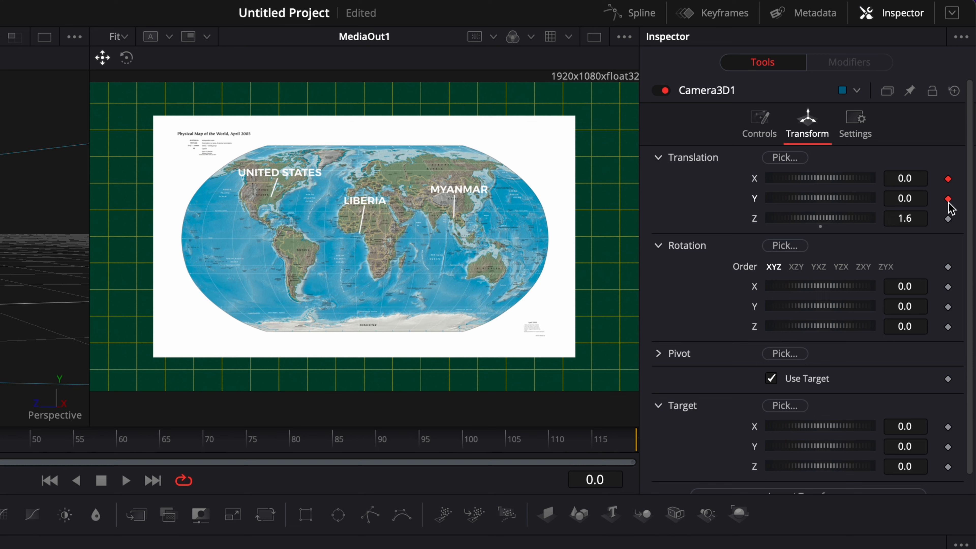
left_click(948, 218)
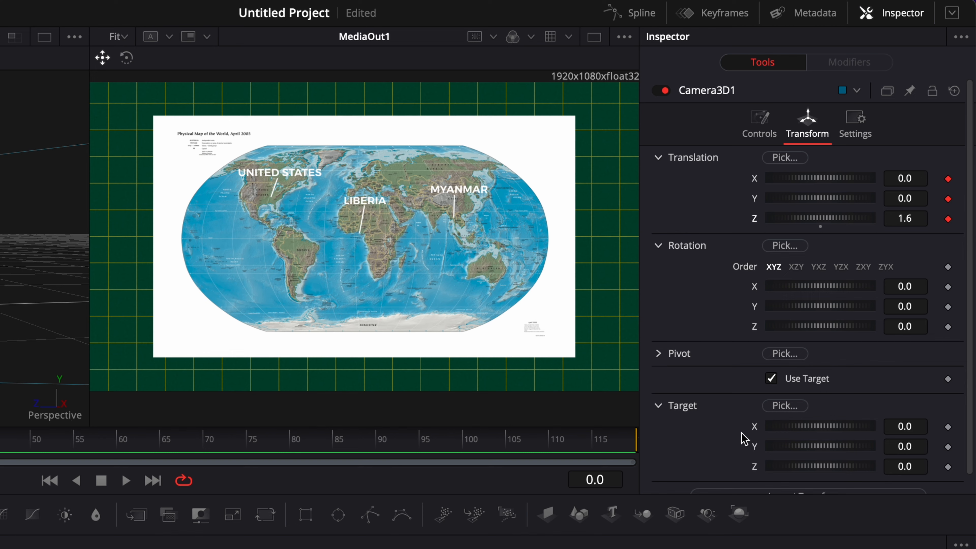
left_click(948, 427)
left_click(948, 447)
left_click(947, 467)
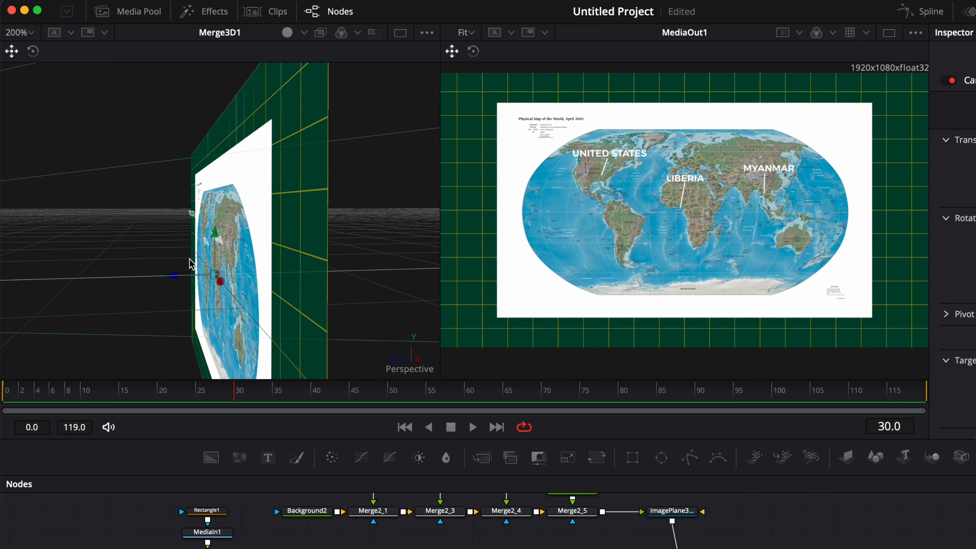
- At frame 30, move the camera closer to the map along its viewing axis in the 3D scene
scroll(141, 200, "left", 15)
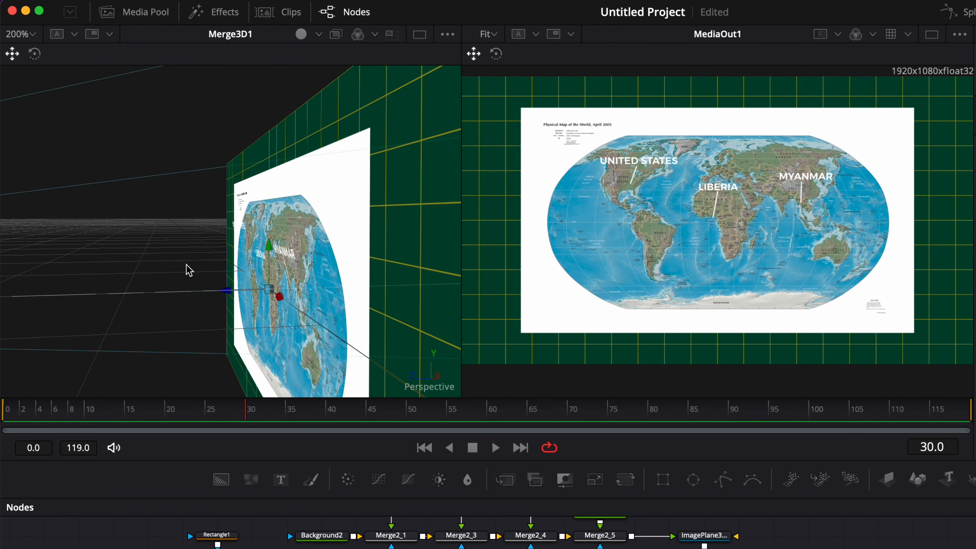
scroll(189, 270, "left", 5)
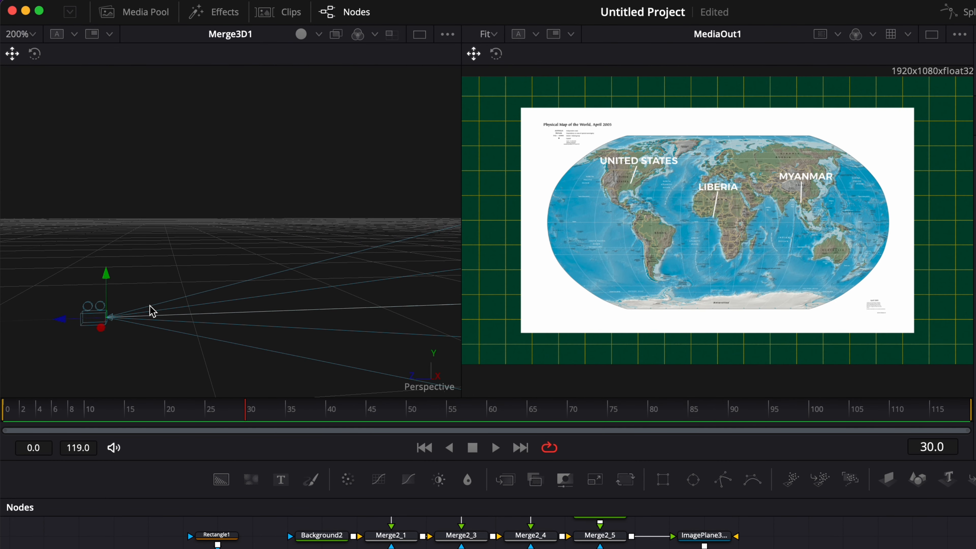
left_click_drag(64, 326, 365, 279)
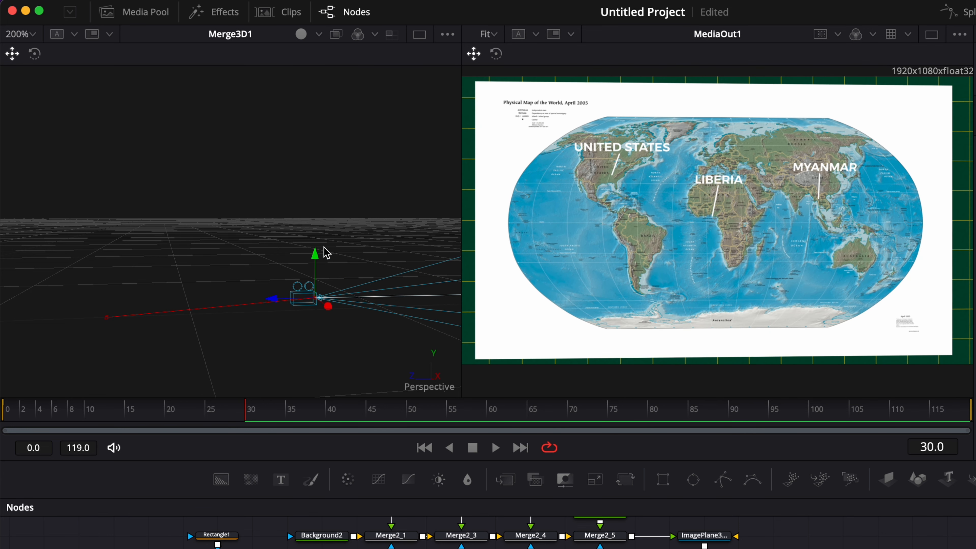
- At frame 30, reposition the camera for an angled view, with translation about X -0.52, Y 0.06 and Z 0.95
scroll(332, 251, "right", 5)
scroll(195, 243, "left", 5)
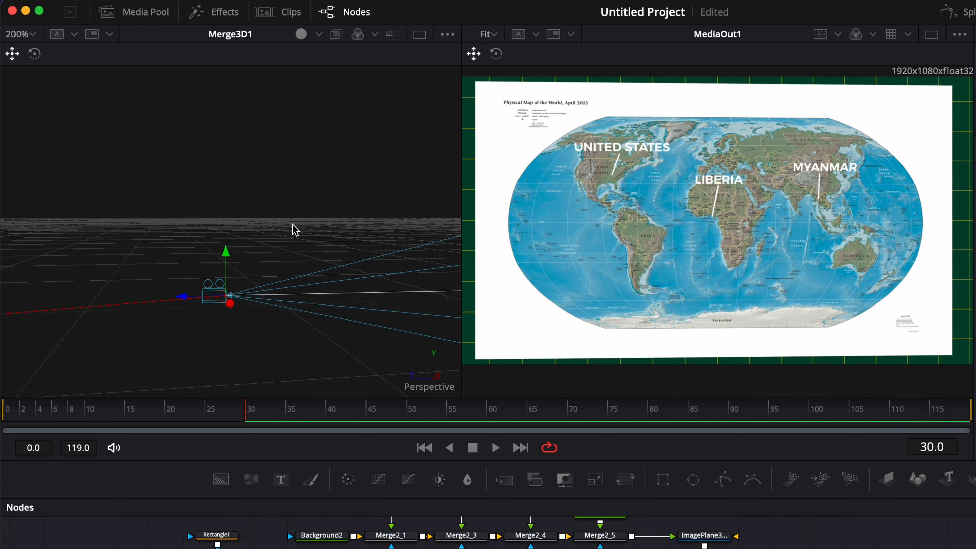
scroll(182, 247, "right", 5)
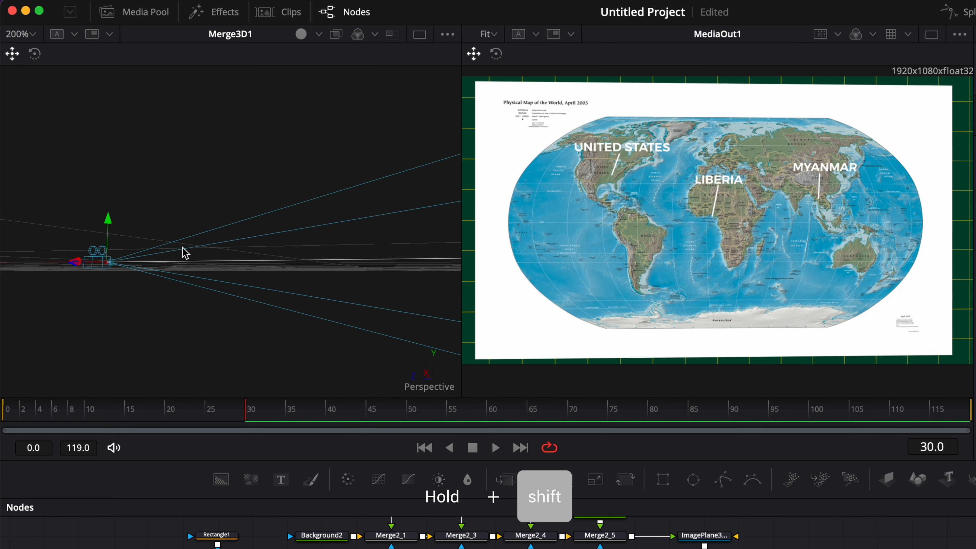
scroll(182, 247, "left", 5)
scroll(309, 246, "left", 5)
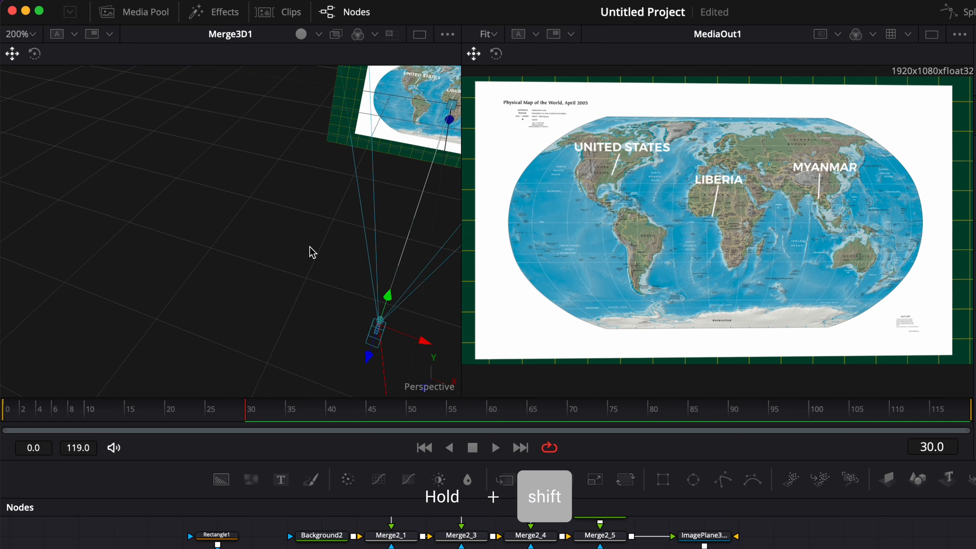
scroll(309, 246, "up", 5)
scroll(309, 246, "down", 10)
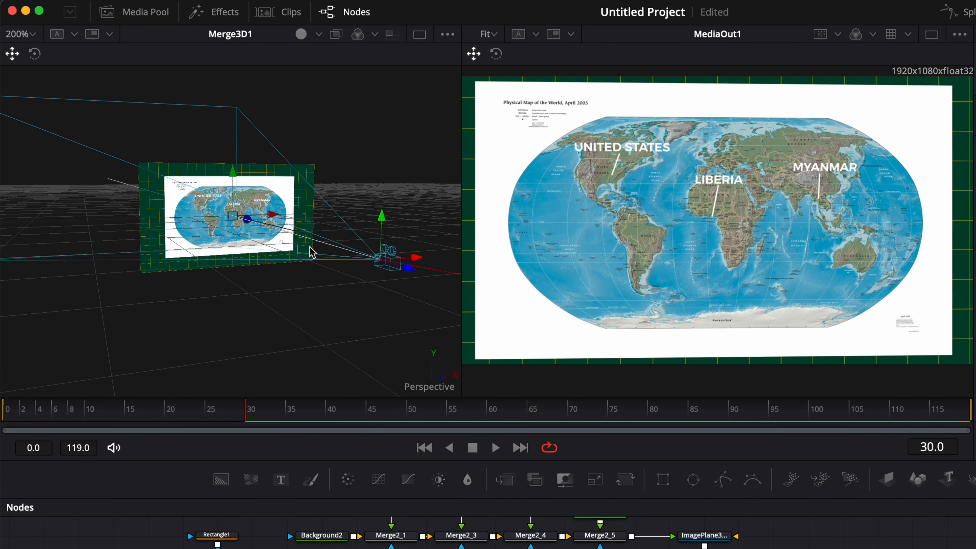
scroll(310, 247, "down", 3)
left_click_drag(382, 262, 199, 285)
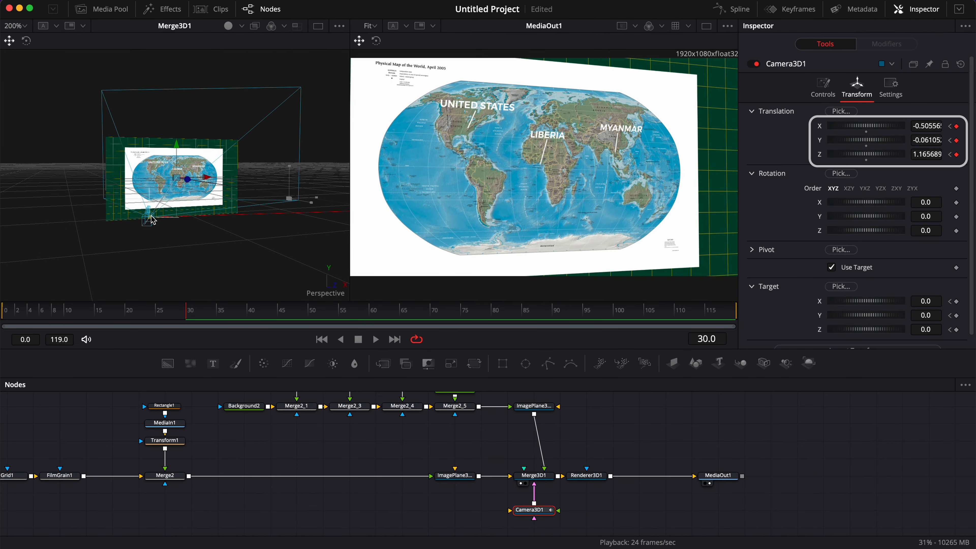
left_click_drag(152, 219, 158, 200)
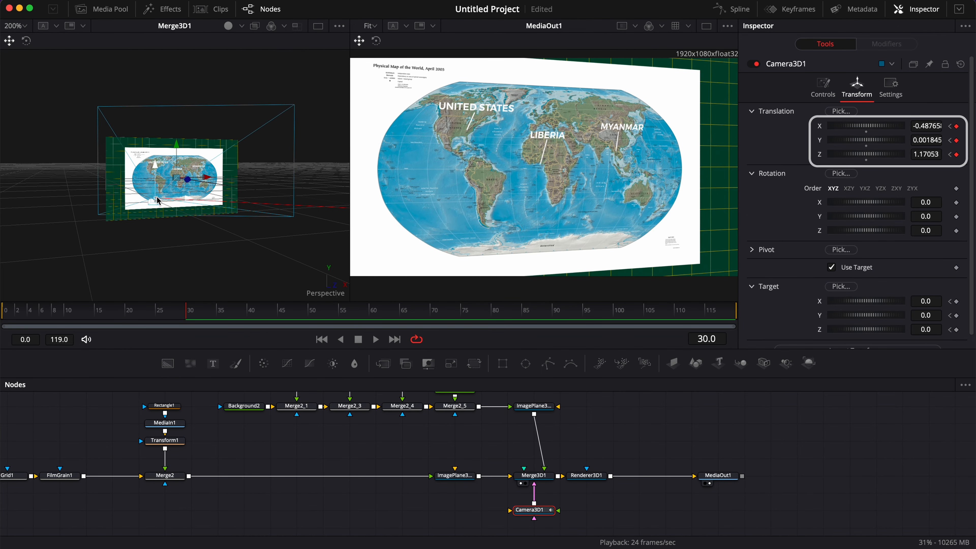
left_click_drag(916, 154, 895, 157)
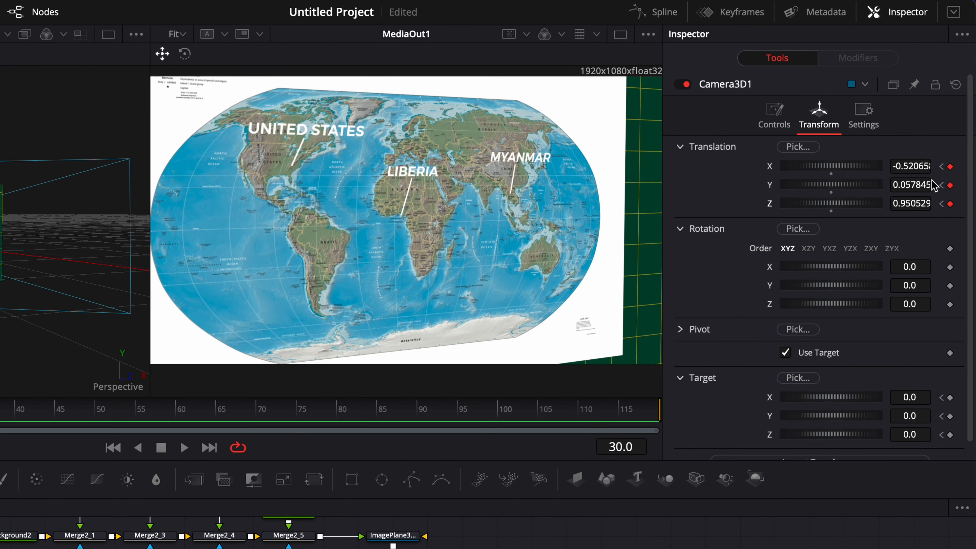
key("ctrl+s")
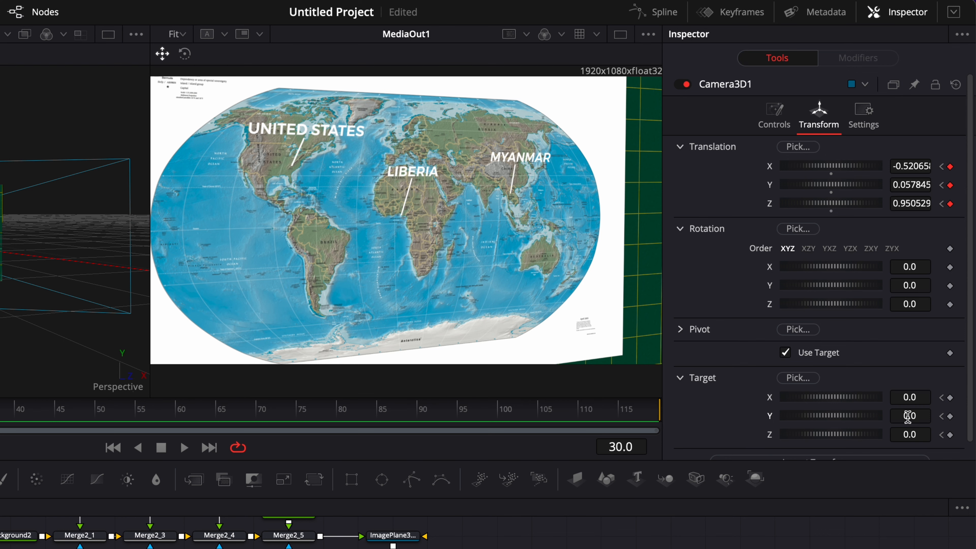
- Try a target Y of 0.05 for the camera and reset the target's X and Y to their defaults
left_click_drag(907, 416, 918, 398)
double_click(769, 397)
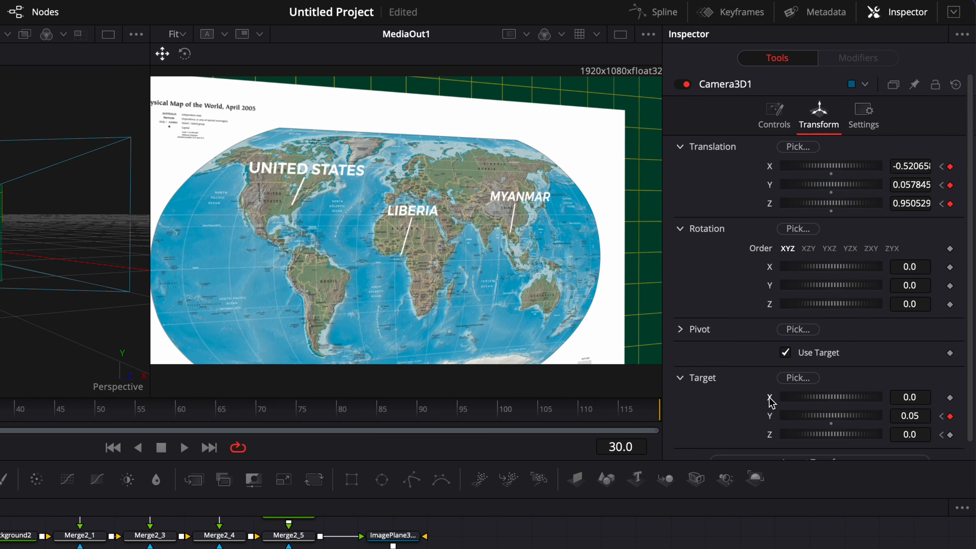
double_click(769, 412)
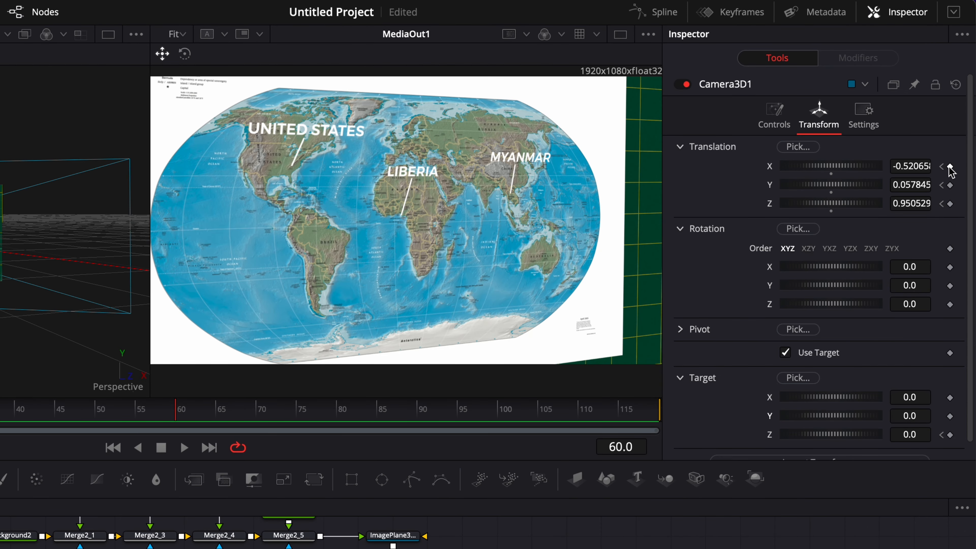
- Keyframe the camera's Translation X, Y and Z at frame 60 to hold the current angled view
left_click(950, 167)
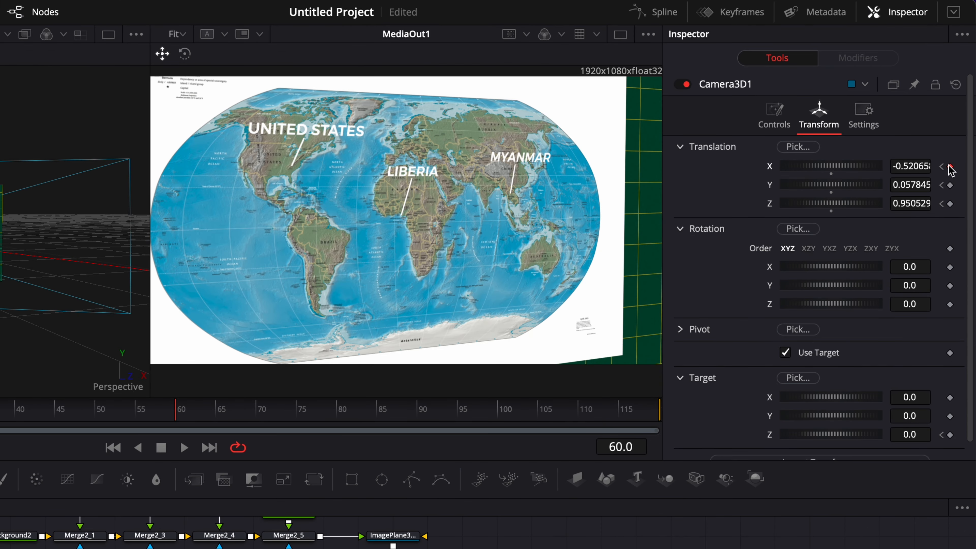
left_click(950, 185)
left_click(949, 204)
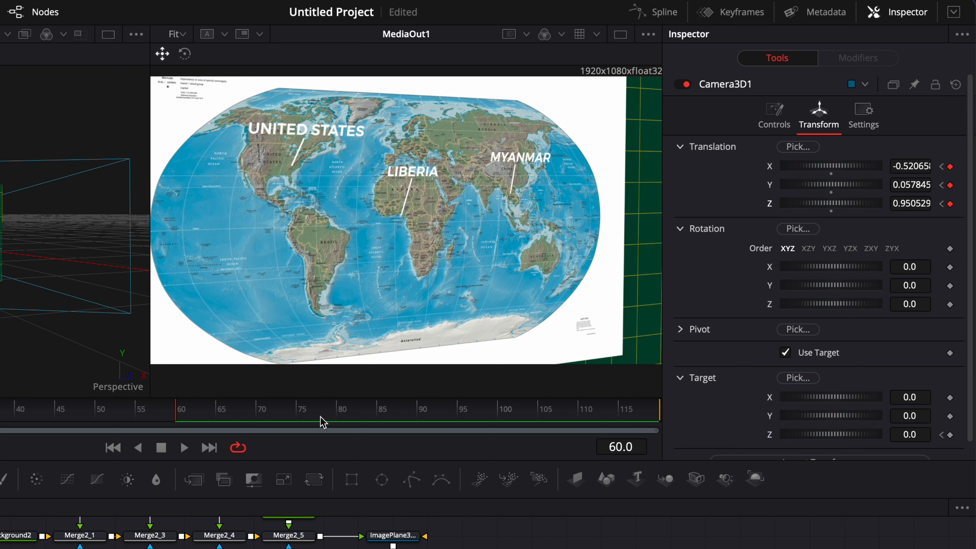
- At frame 90, reposition the camera for the opposite angled view, with translation X about 0.50, and play back the animation
left_click(417, 412)
left_click_drag(910, 166, 908, 188)
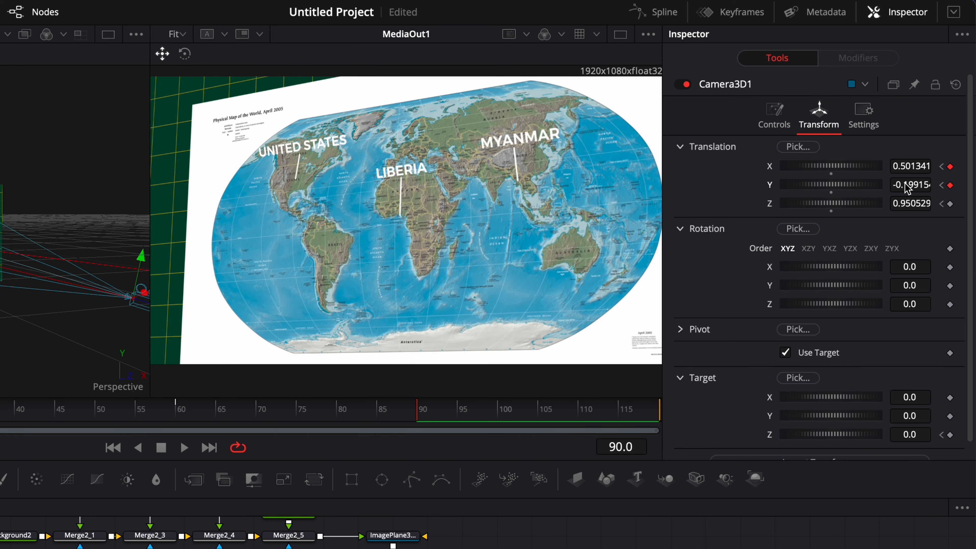
key("space")
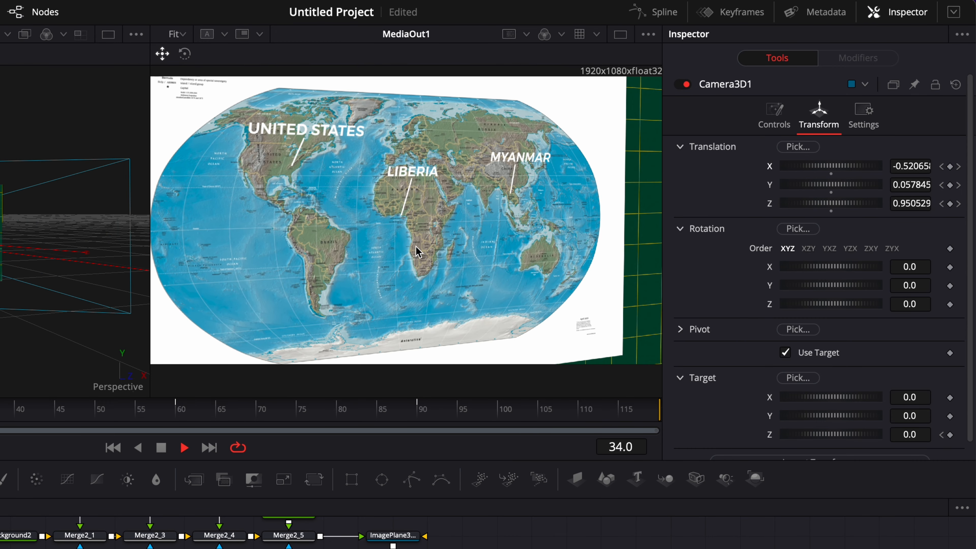
key("space")
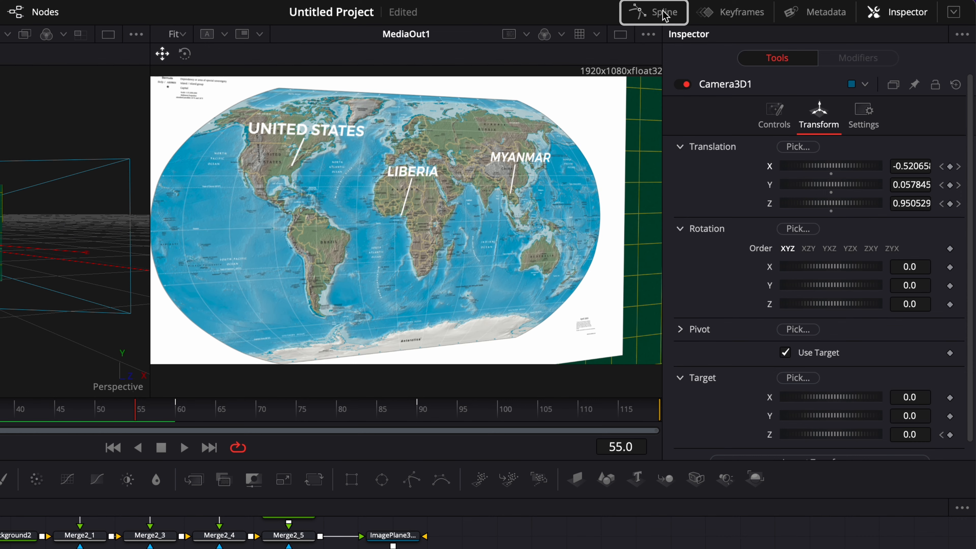
- Show all Camera3D1 curves in the spline editor, fit them to view, and smooth all of their keyframes
left_click(652, 13)
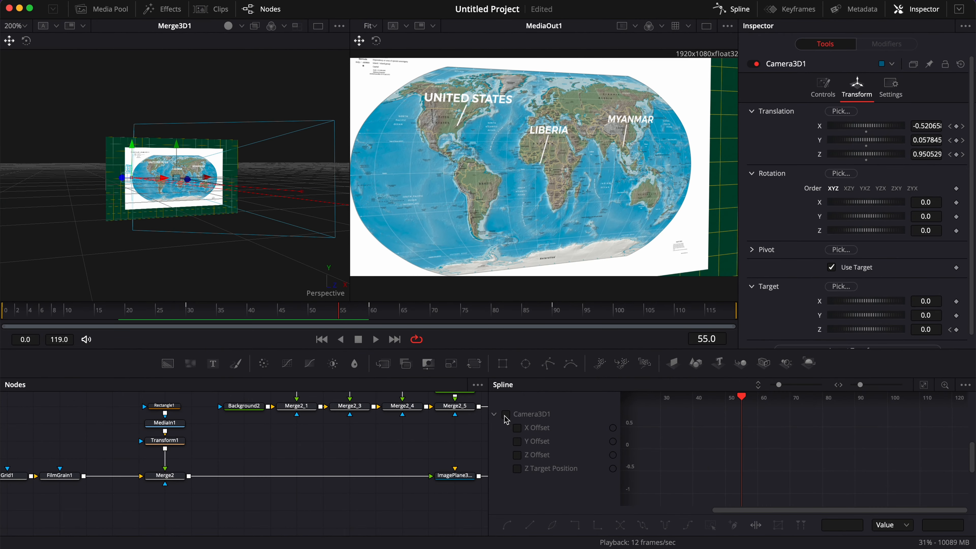
left_click(506, 414)
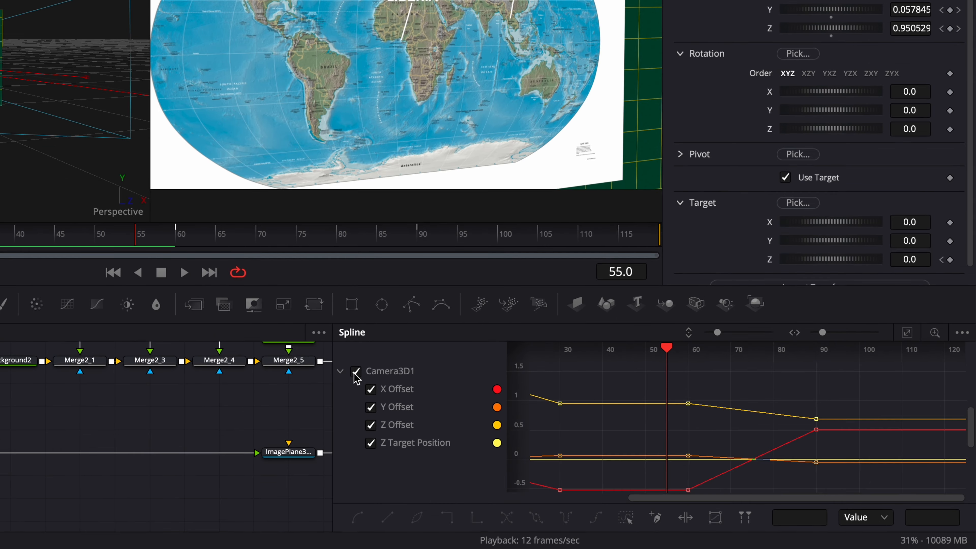
left_click(907, 333)
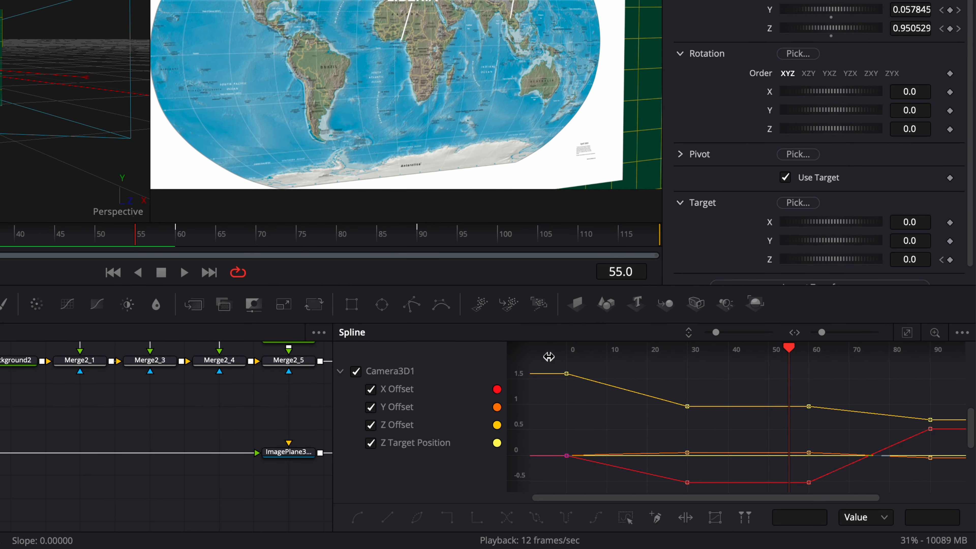
left_click_drag(553, 370, 973, 513)
key("s")
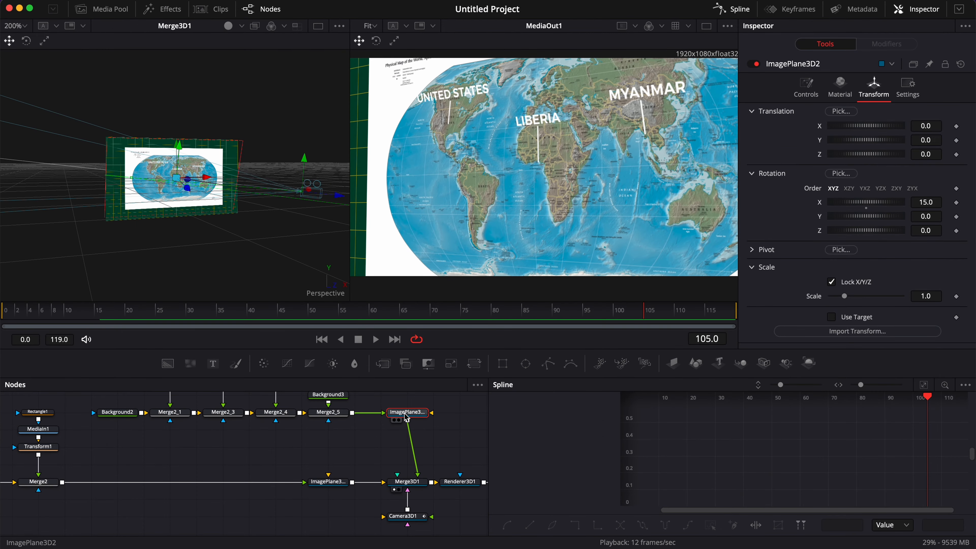
- Make room after Merge2_5 in the node graph and insert a Drop Shadow node between it and the labels' image plane
left_click_drag(406, 413, 429, 414)
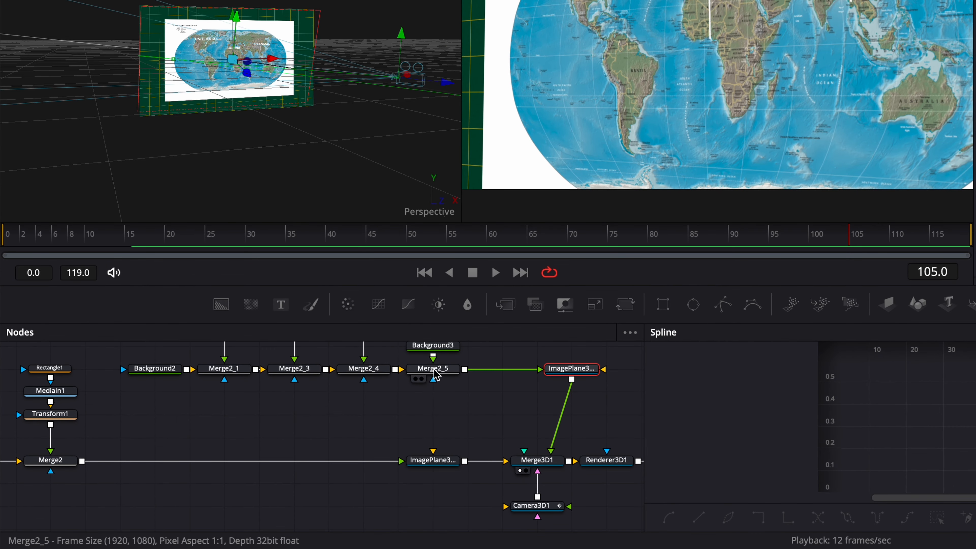
left_click(438, 373)
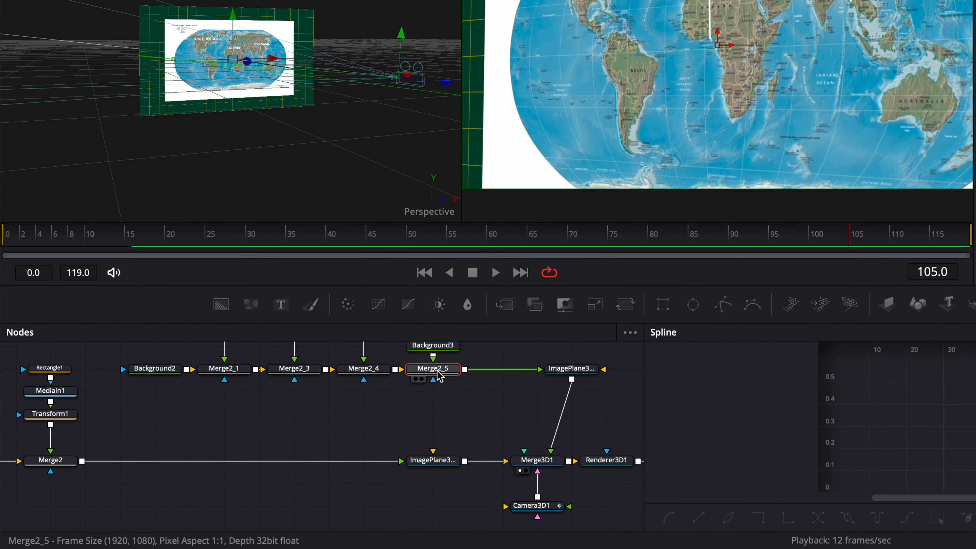
key("shift+space")
type("drop")
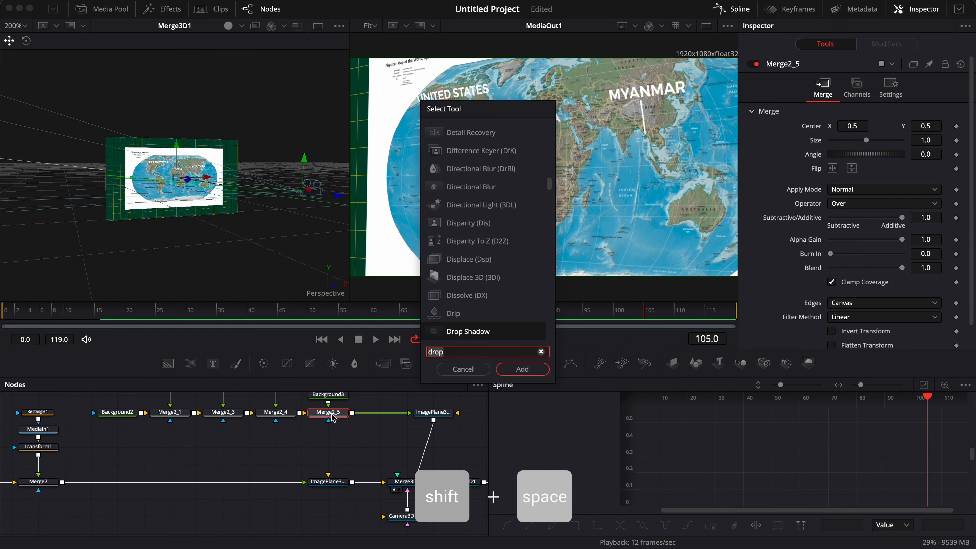
key("Return")
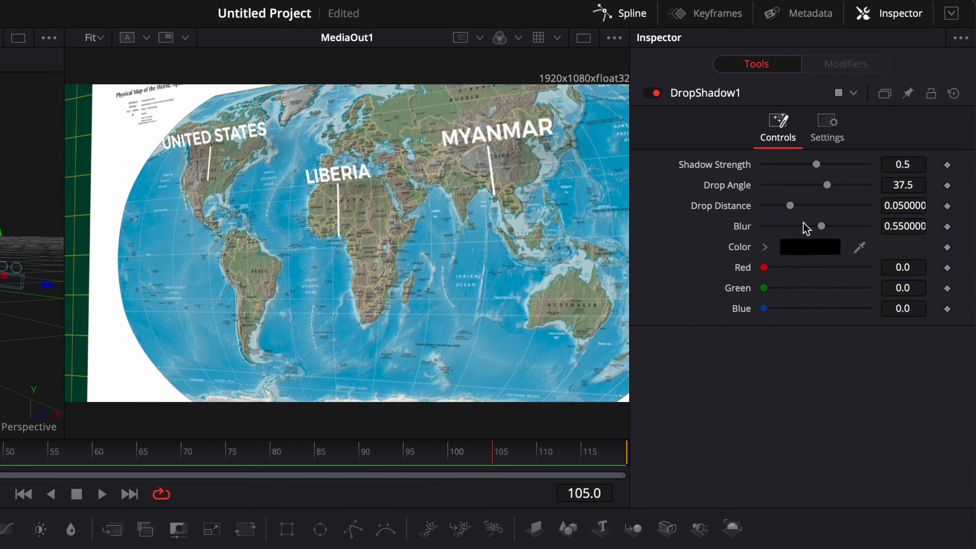
- Set the drop shadow's strength to 1.0, drop distance to 0.022 and blur to 0.4
left_click_drag(816, 164, 874, 168)
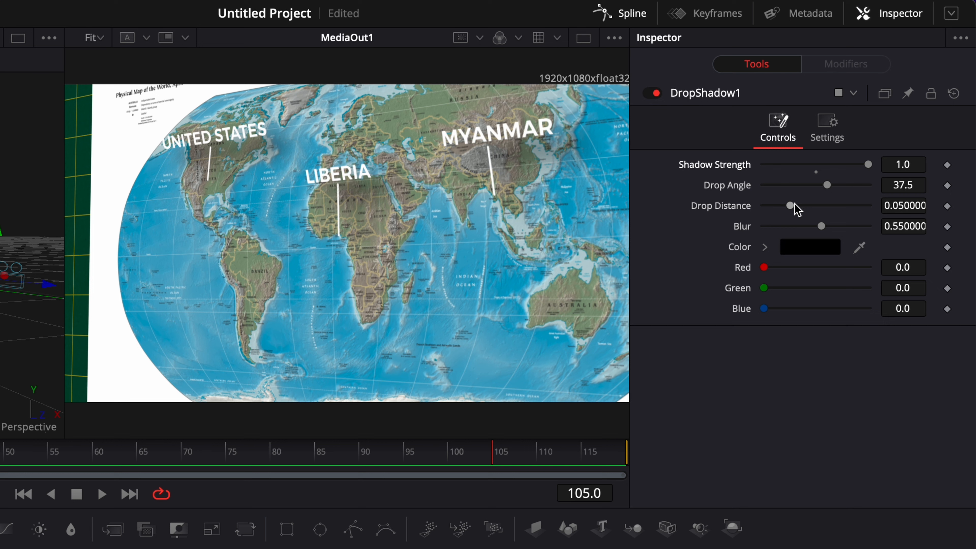
left_click_drag(790, 207, 777, 210)
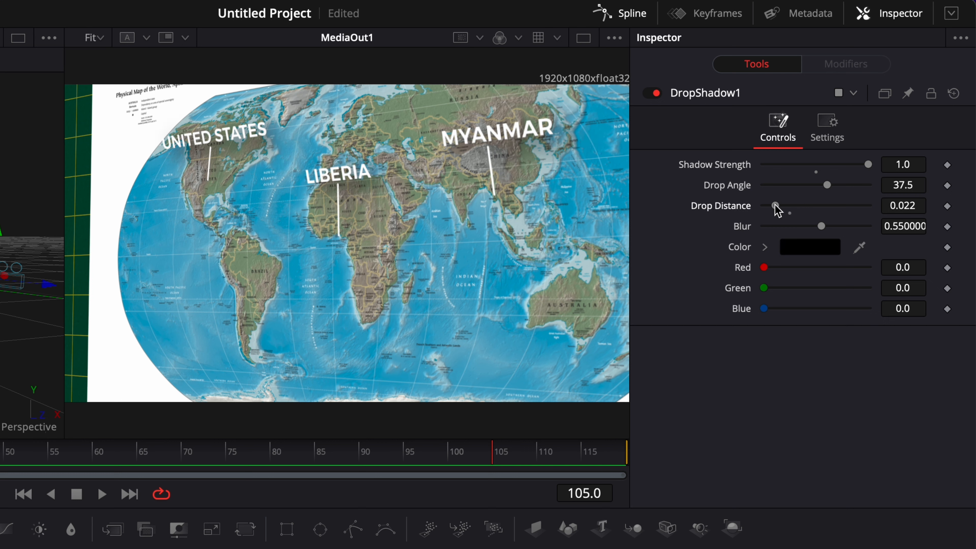
left_click(899, 227)
left_click_drag(893, 227, 944, 231)
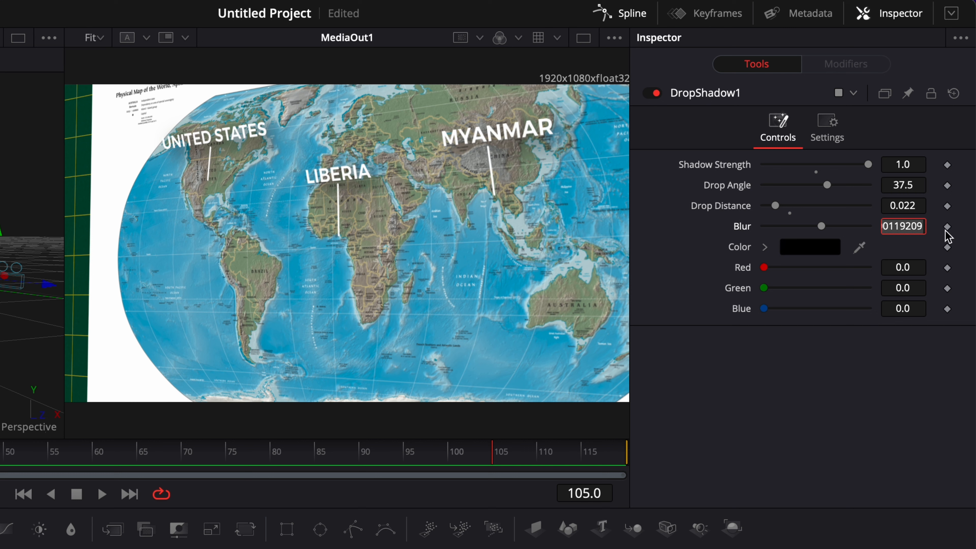
type("0.4")
key("Tab")
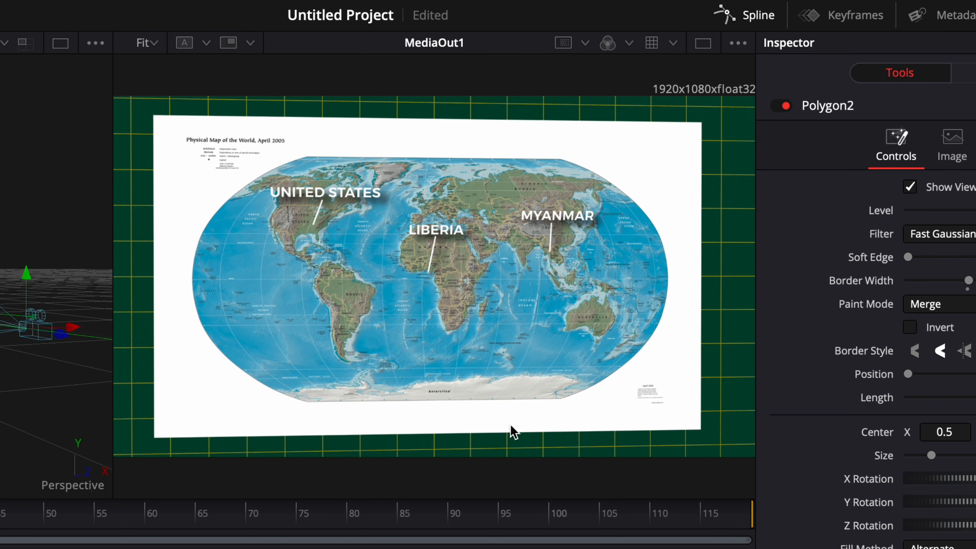
- At frame 97, publish the lower end point of Polygon1, the pointer line under the United States label
left_click(525, 515)
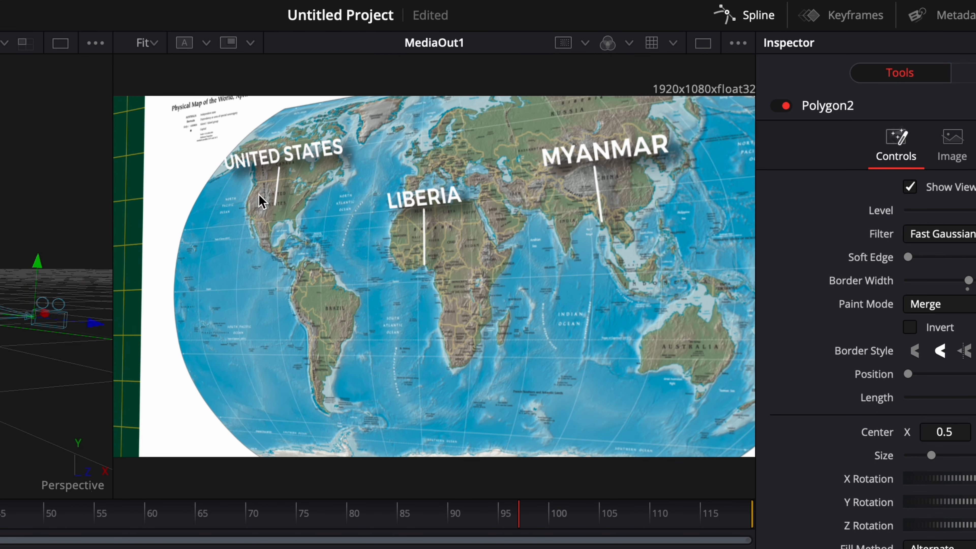
key("ctrl+s")
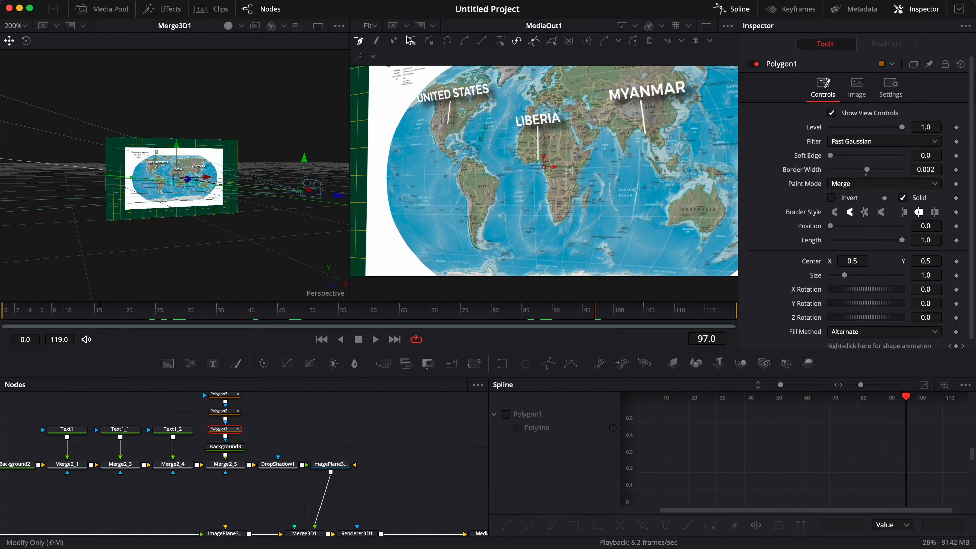
left_click(393, 41)
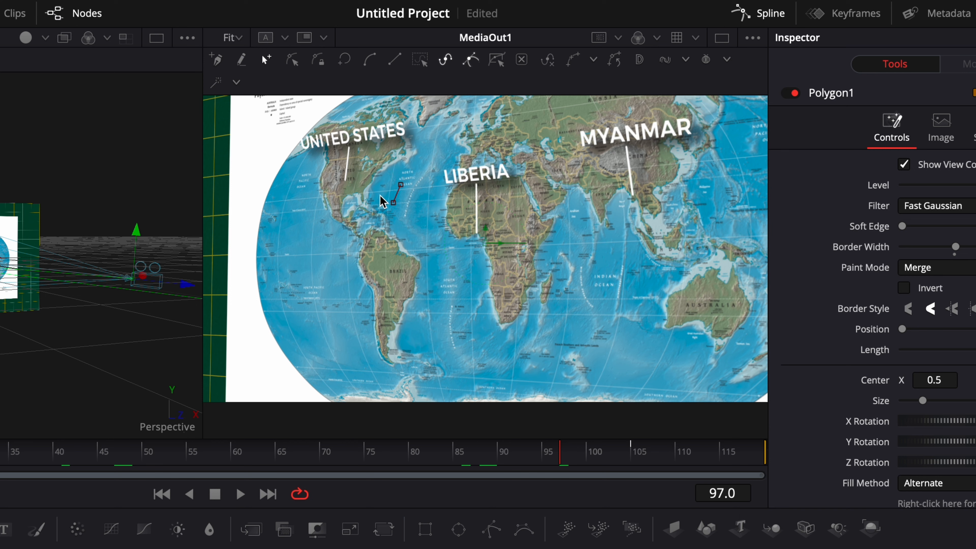
left_click_drag(407, 210, 408, 210)
left_click(593, 59)
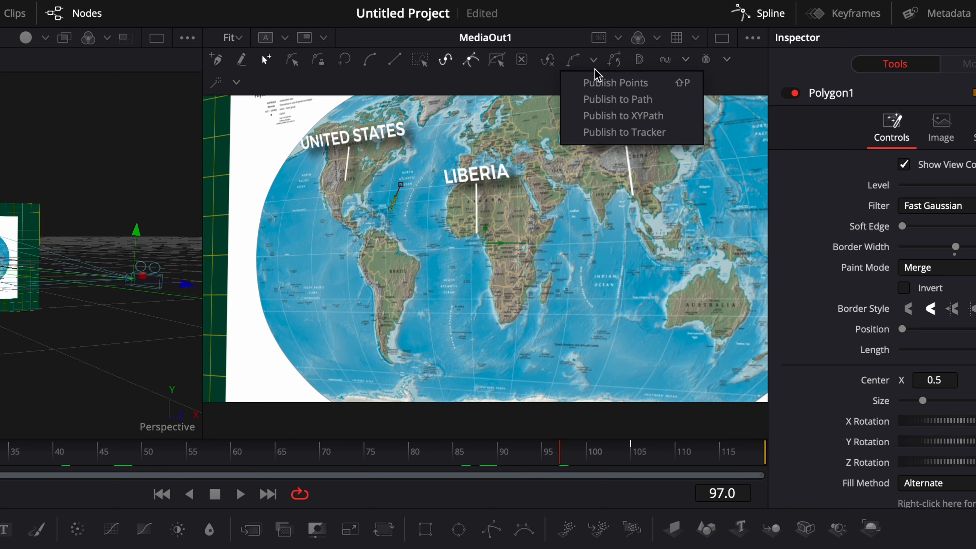
left_click(596, 83)
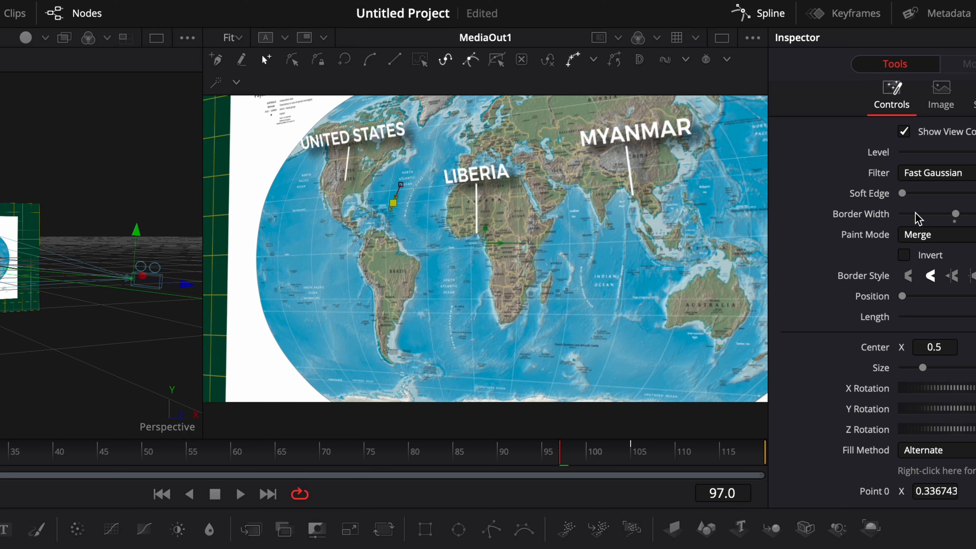
- Adjust the line's published end point and keyframe Point 0 at frame 0 with X 0.346947 and Y 0.614415
left_click_drag(395, 207, 404, 212)
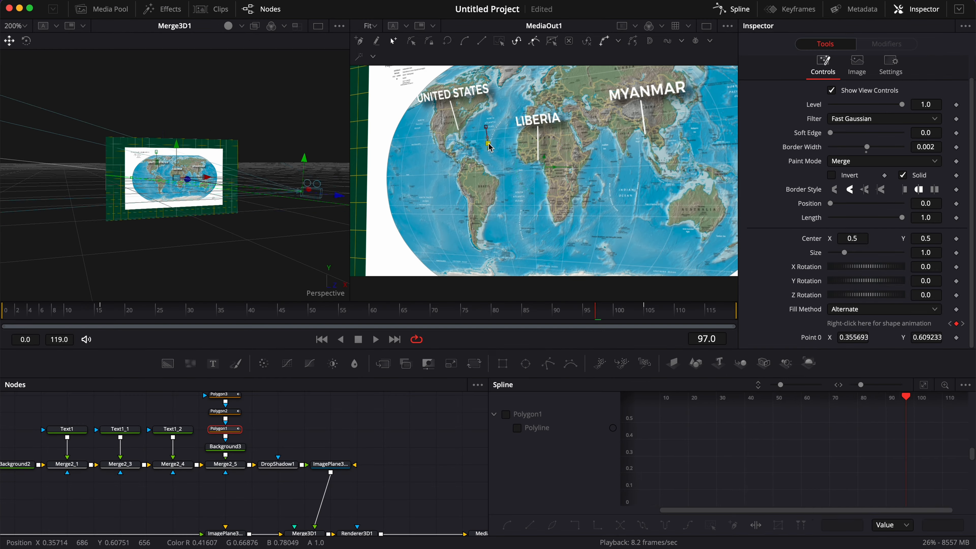
left_click(5, 312)
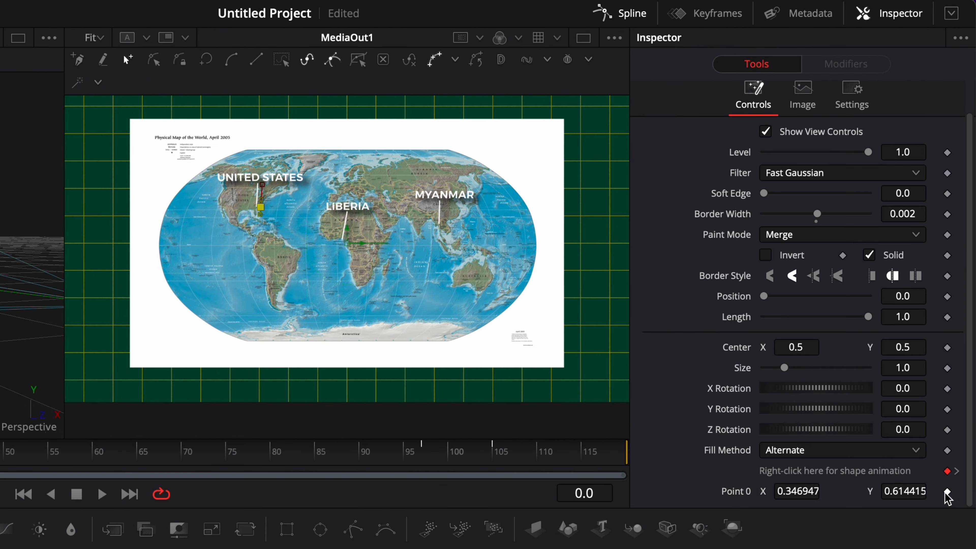
left_click(956, 338)
- Reposition Point 0 at frame 119 and at frame 22, using X about 0.340 and Y about 0.614 at frame 22, and go to frame 53
left_click_drag(244, 452, 645, 453)
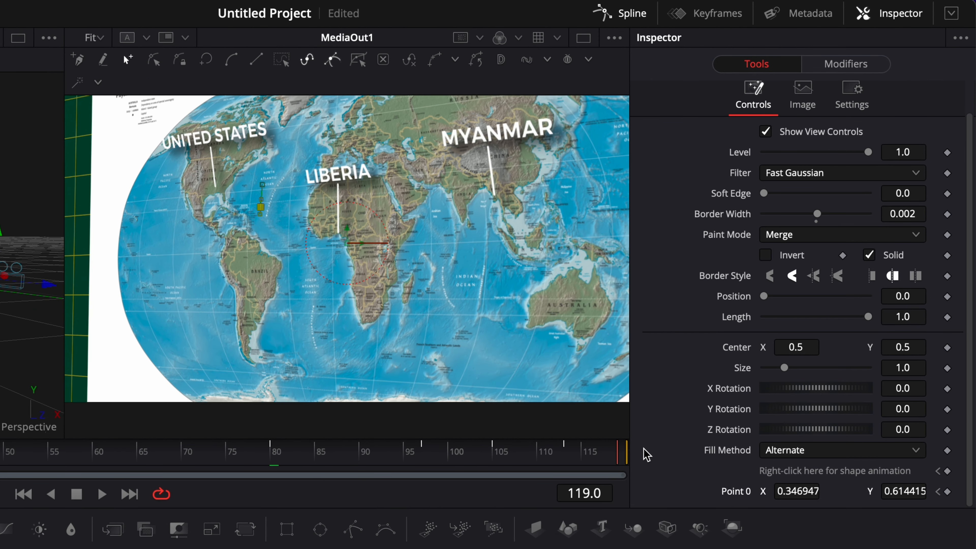
left_click_drag(264, 210, 268, 211)
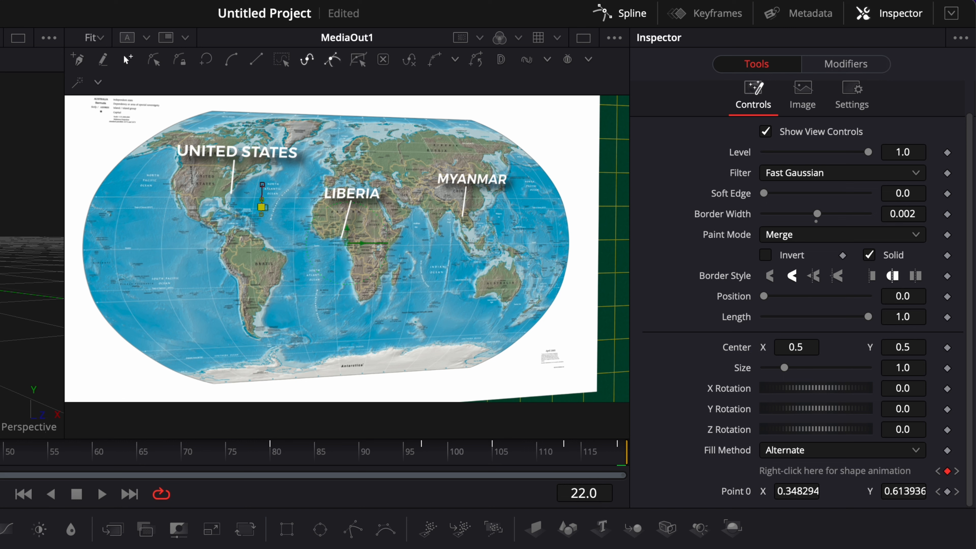
key("ctrl+s")
left_click_drag(263, 211, 257, 212)
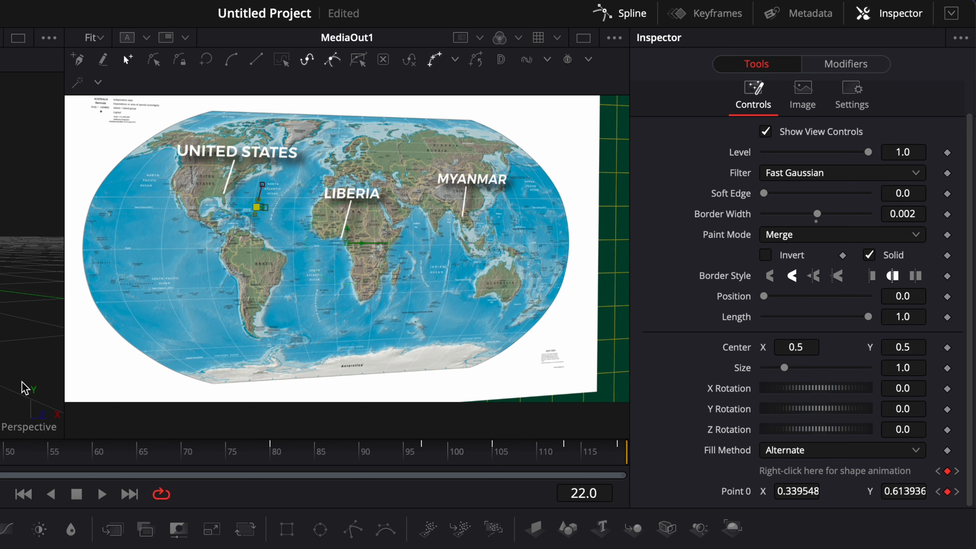
left_click(31, 450)
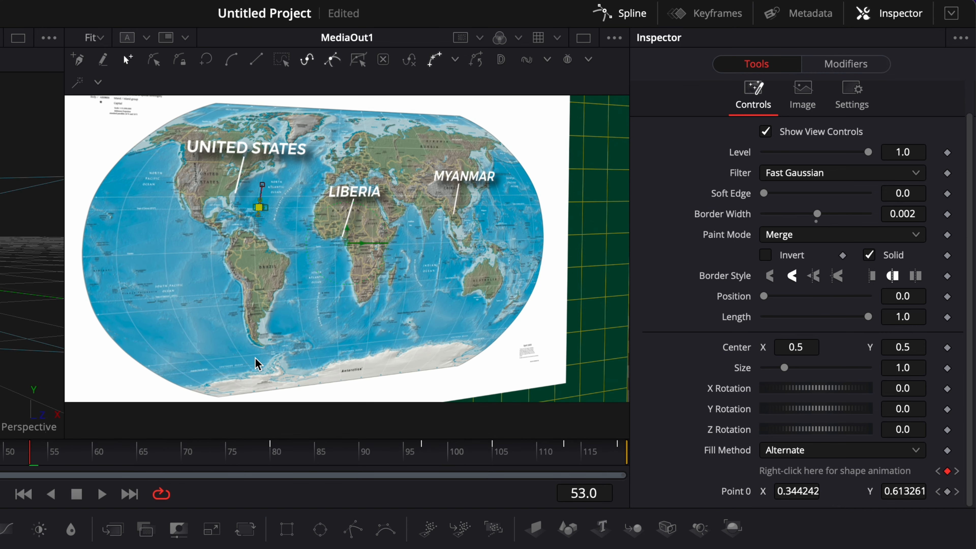